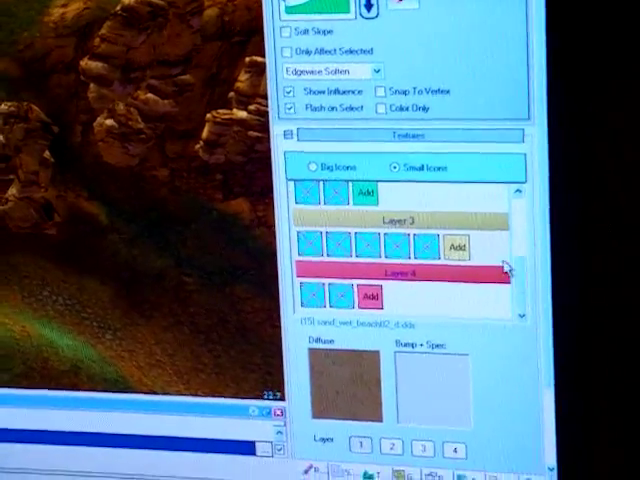
{"action": "mouse_move", "coordinate": [510, 270]}
{"action": "left_mouse_down"}
{"action": "mouse_move", "coordinate": [517, 220]}
{"action": "mouse_move", "coordinate": [530, 323]}
{"action": "left_mouse_up"}
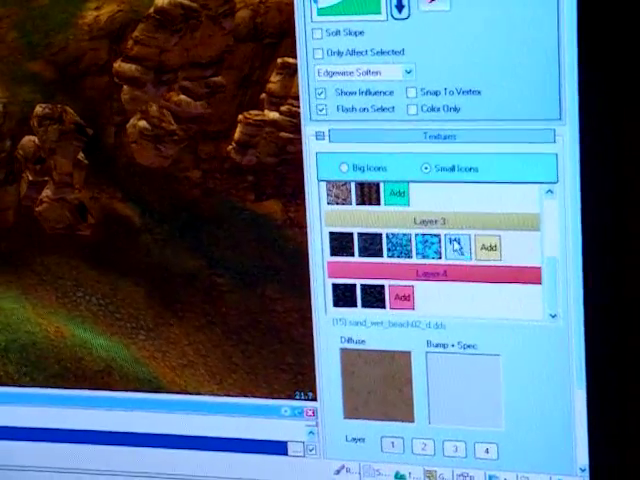
Step: Select the third Layer 3 detail texture, after trying stoneshells, as the paint texture
{"action": "left_click", "coordinate": [434, 252]}
{"action": "left_click", "coordinate": [412, 244]}
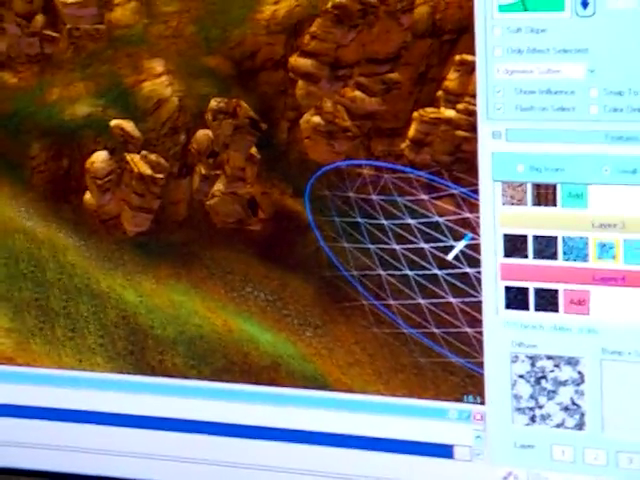
{"action": "scroll", "coordinate": [580, 230], "scroll_direction": "up", "scroll_amount": 2}
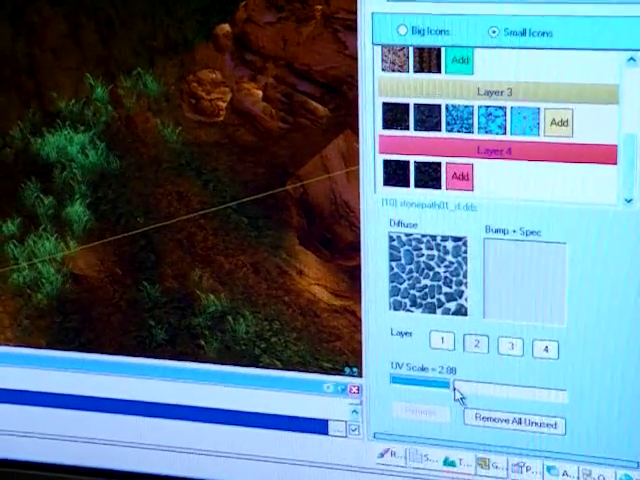
Step: Nudge the stonepath01_d texture's UV Scale slider upward from 2.08
{"action": "left_click_drag", "start_coordinate": [457, 393], "coordinate": [458, 392]}
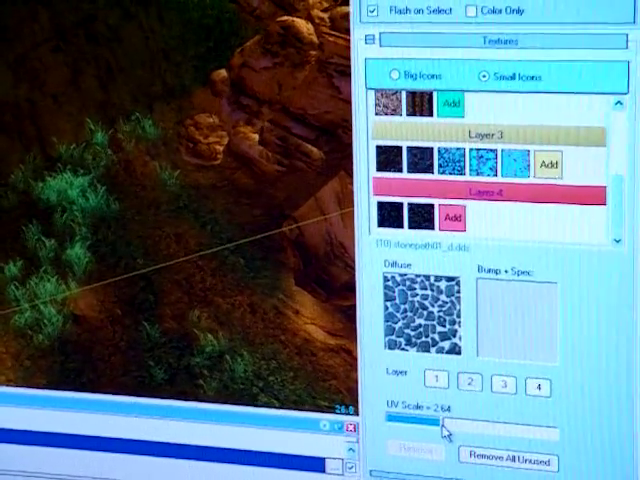
Step: Drag the stone-path UV Scale slider right to about 2.64
{"action": "left_click_drag", "start_coordinate": [443, 428], "coordinate": [448, 428]}
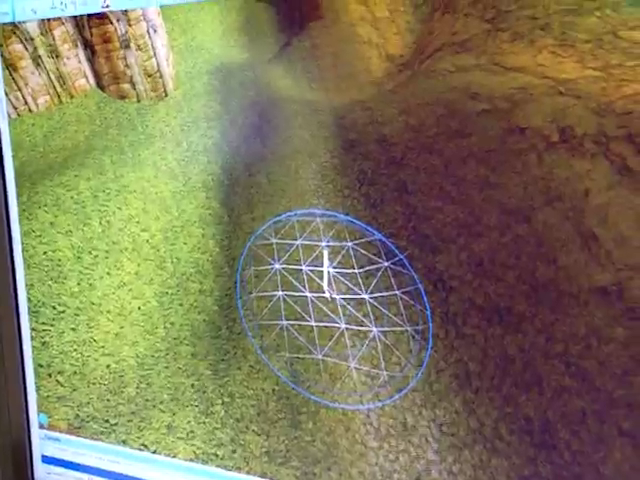
Step: Pan and tilt the camera to an angled view of the castle walls and cliffs
{"action": "middle_click_drag", "start_coordinate": [338, 278], "coordinate": [368, 143]}
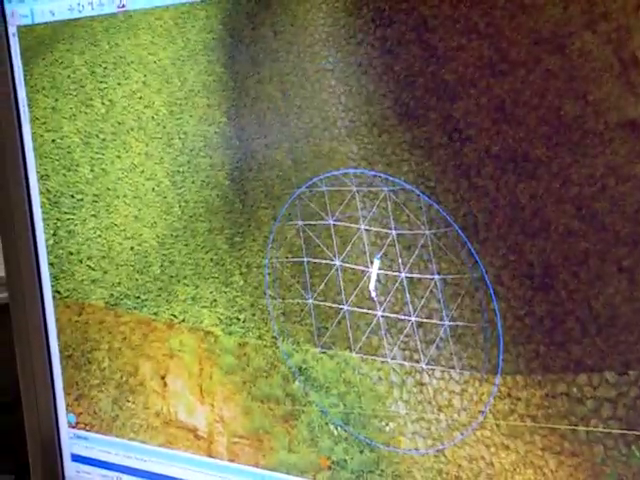
{"action": "middle_click_drag", "start_coordinate": [370, 325], "coordinate": [398, 300]}
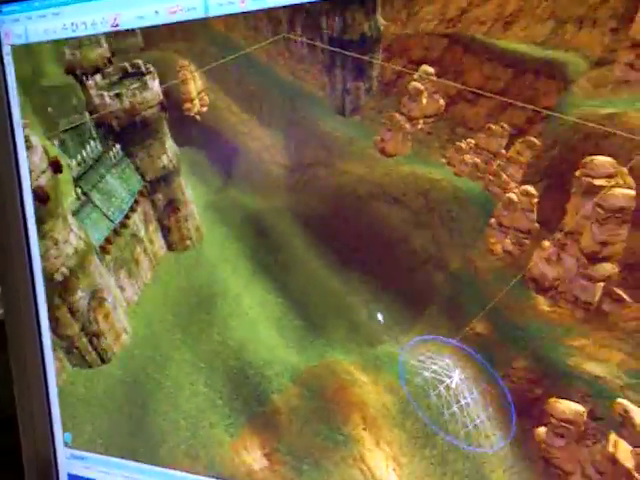